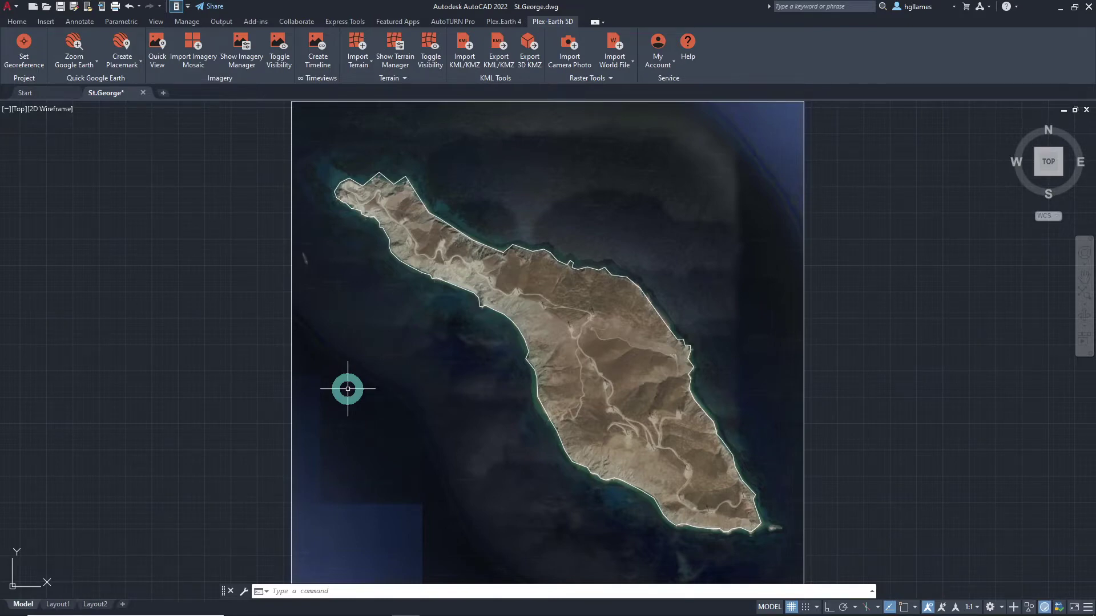
Confirm the GGRS87 / Greek Grid coordinate system (EPSG: 2100, meters) as the project's georeference
click(20, 51)
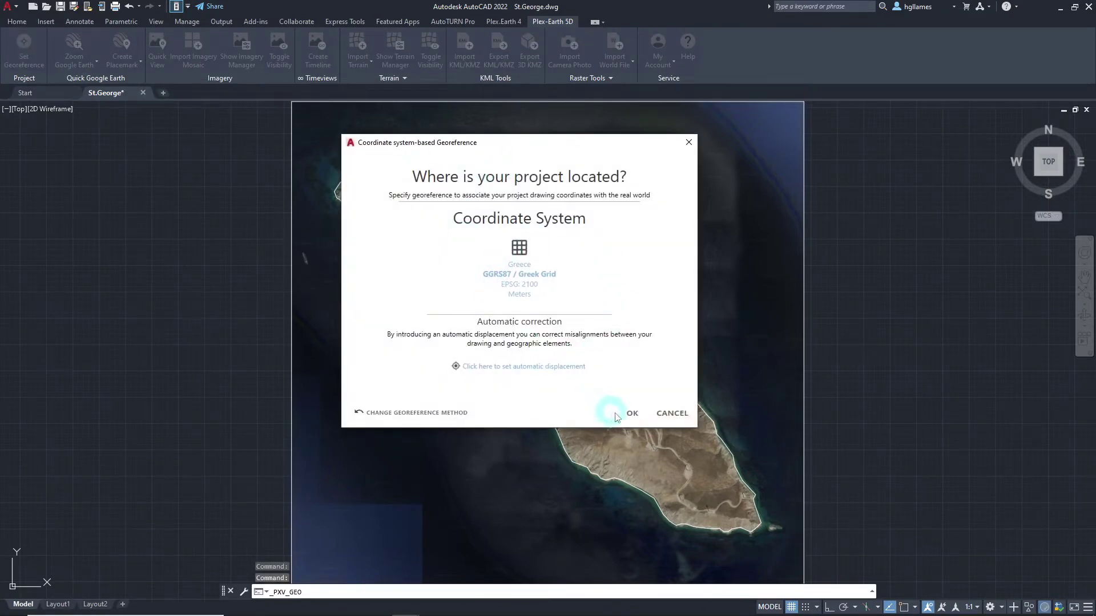
click(633, 414)
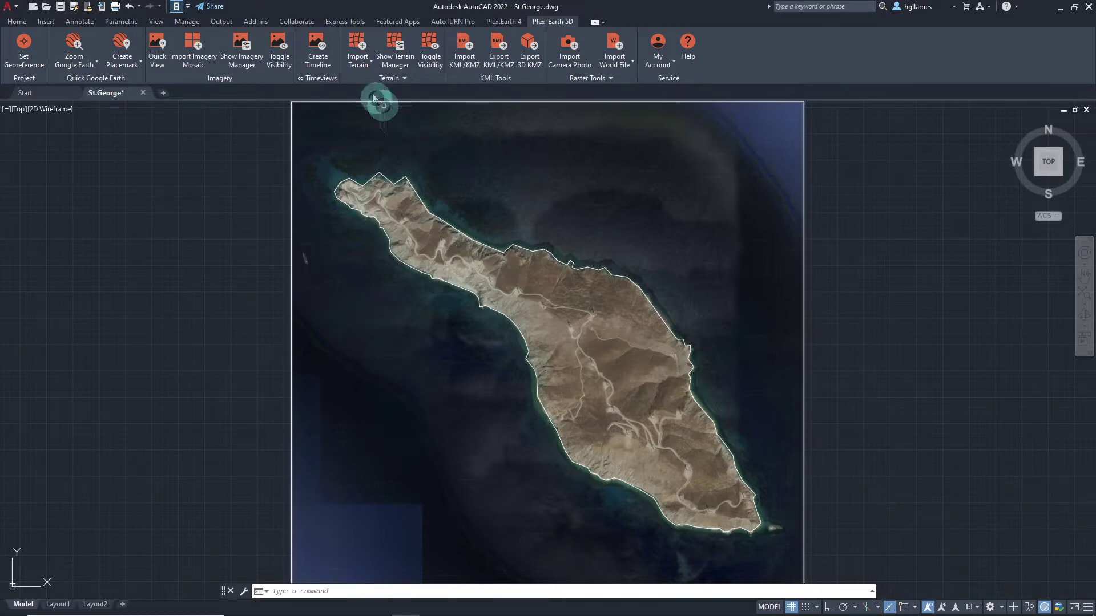
Begin a terrain import and keep Cesium as the terrain data source
click(357, 51)
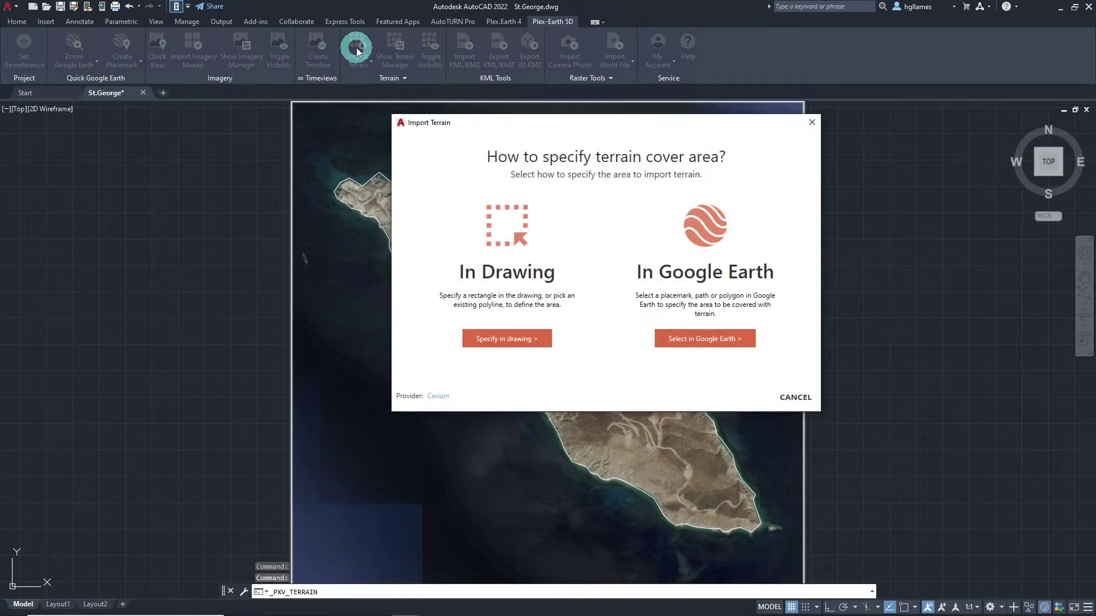
click(438, 396)
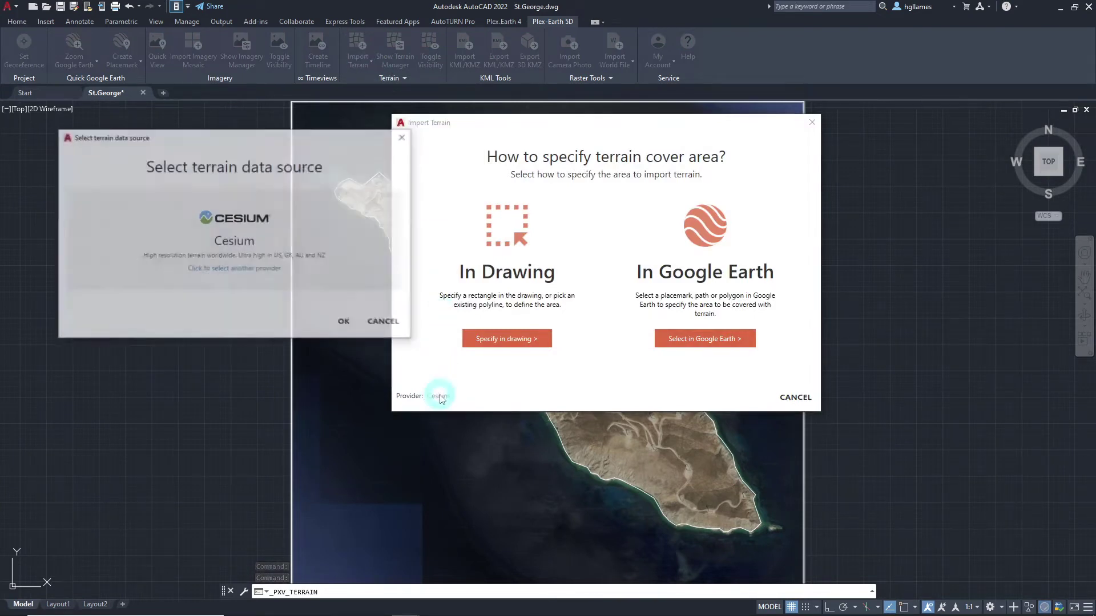
click(261, 262)
click(693, 344)
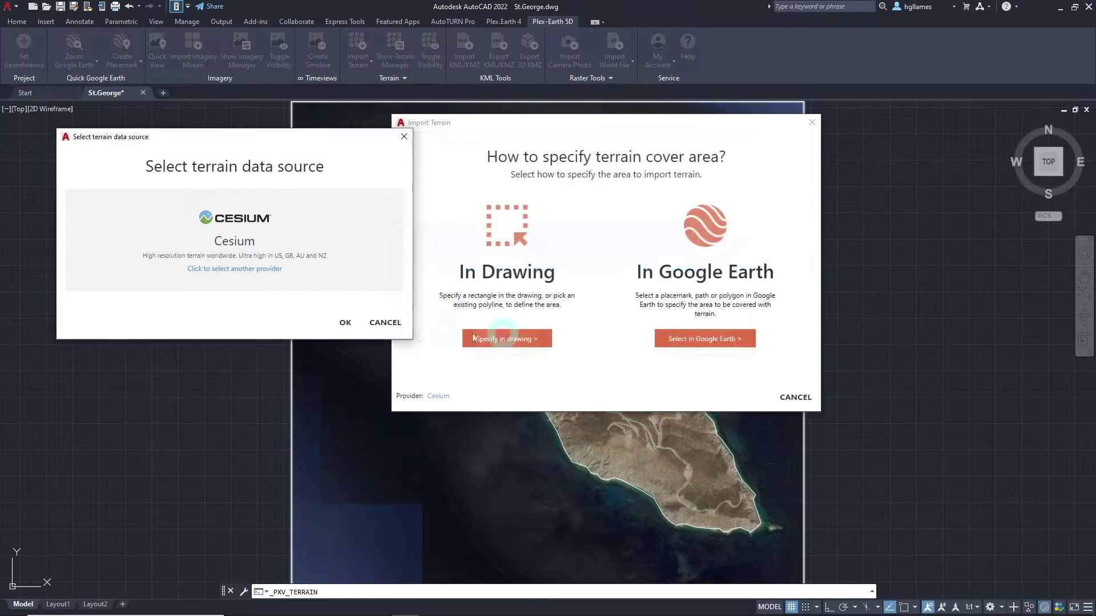
click(343, 322)
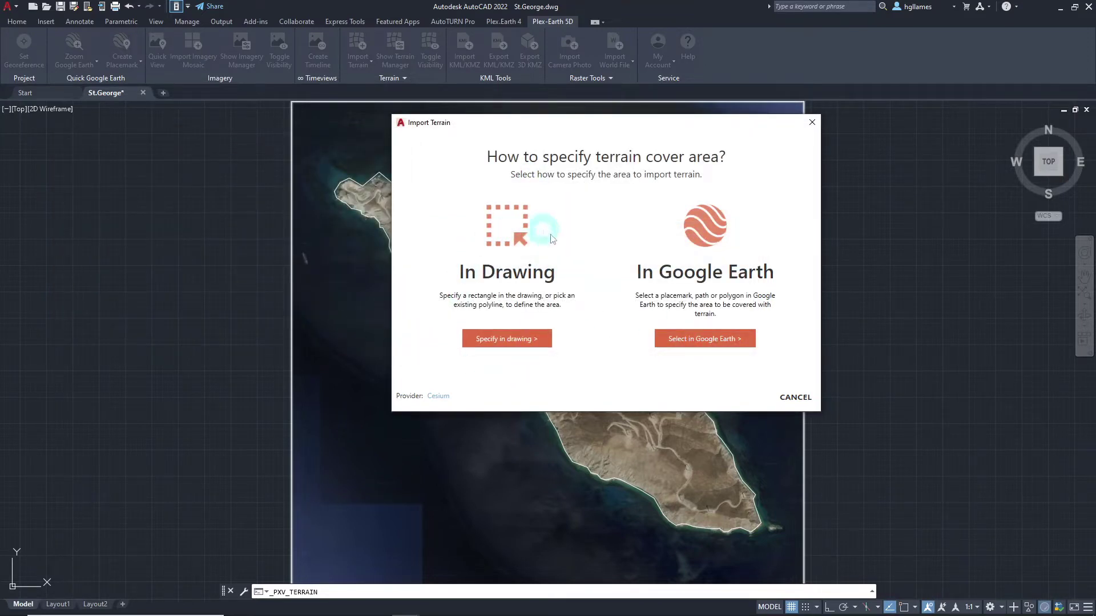
Import the terrain for the area enclosed by the island's coastline polyline, specified in the drawing
click(506, 343)
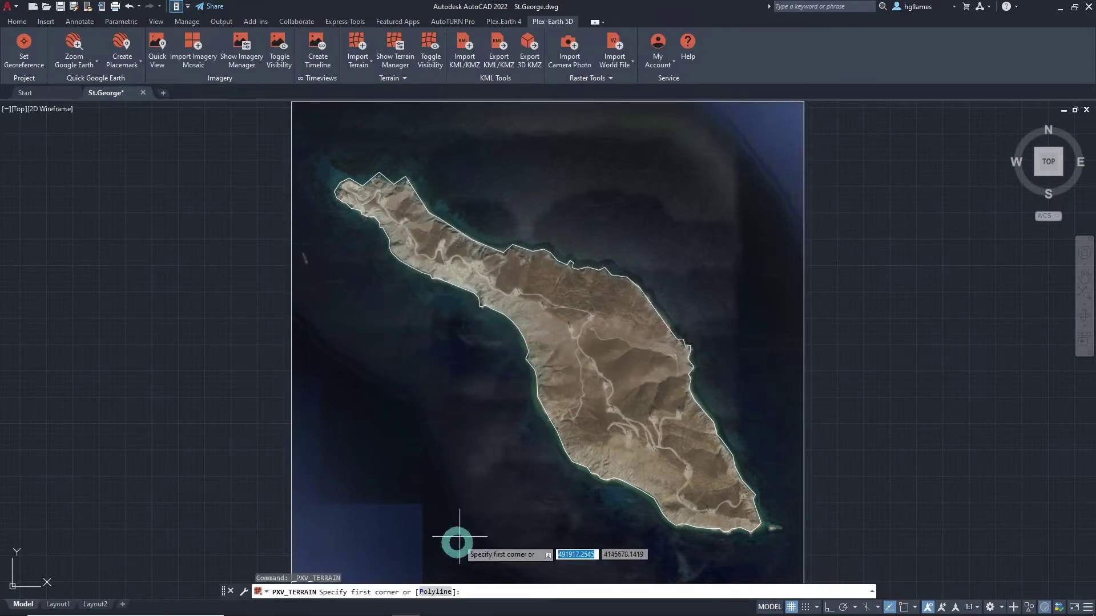
click(432, 591)
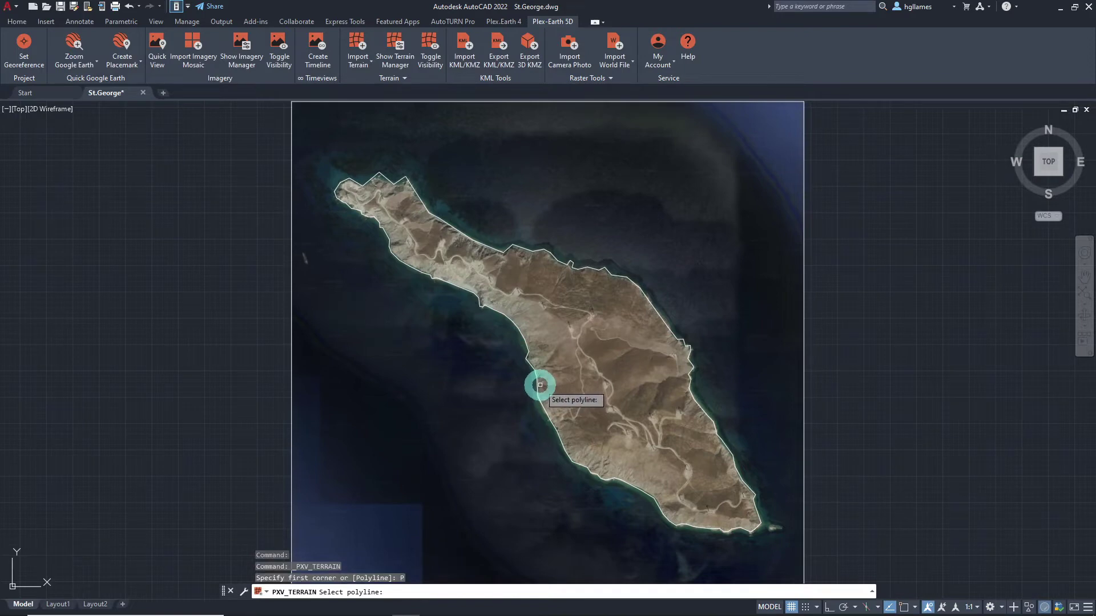
click(535, 381)
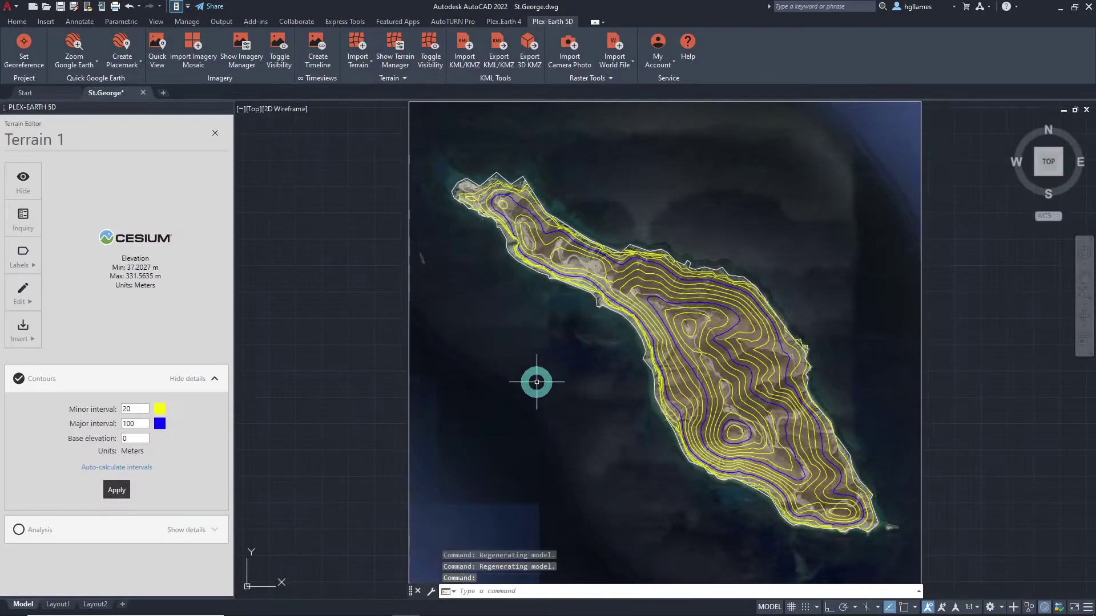
key(F7)
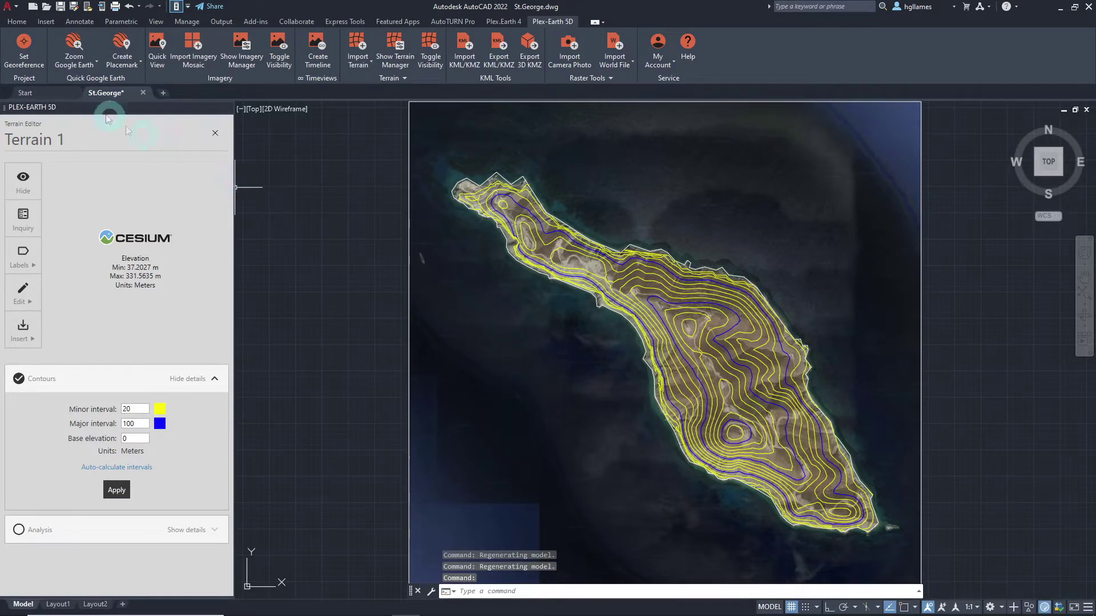
Insert the wind-turbines block on the hilltop at the island's northwest end
click(46, 22)
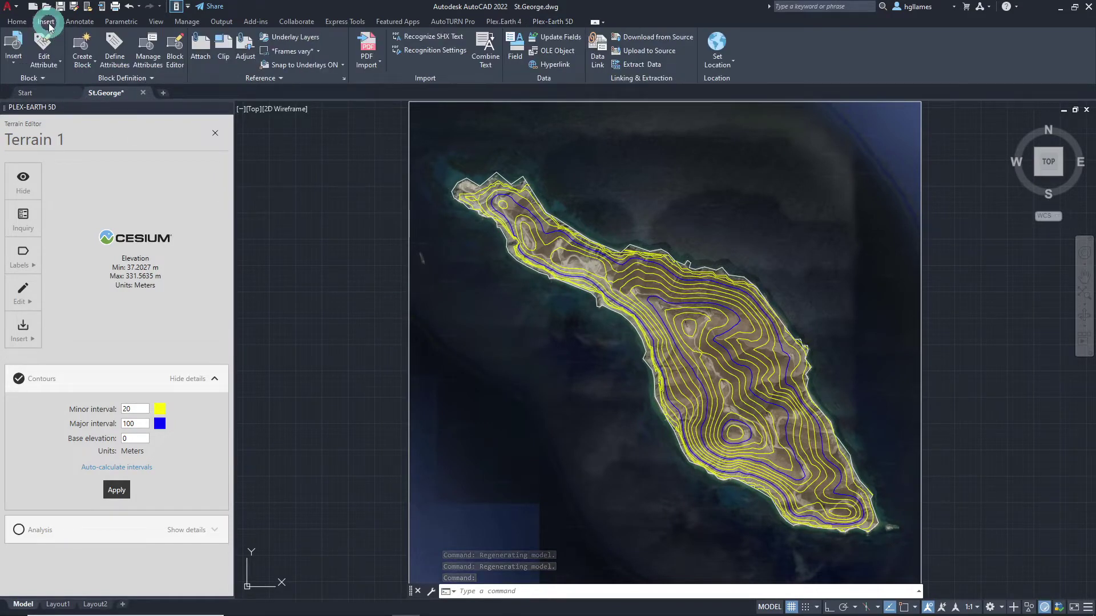
click(17, 55)
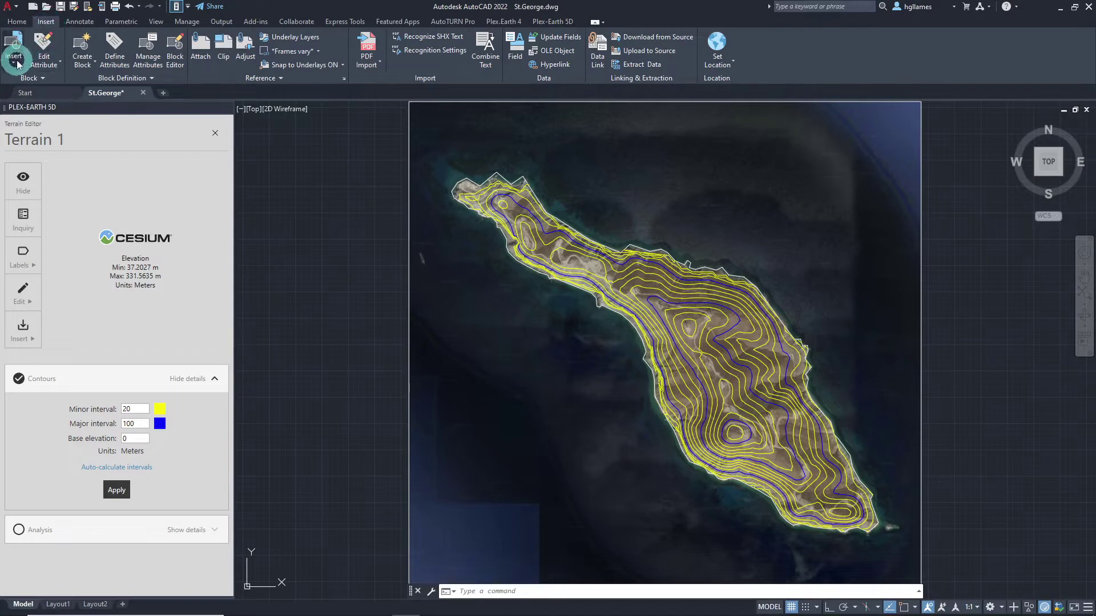
click(17, 63)
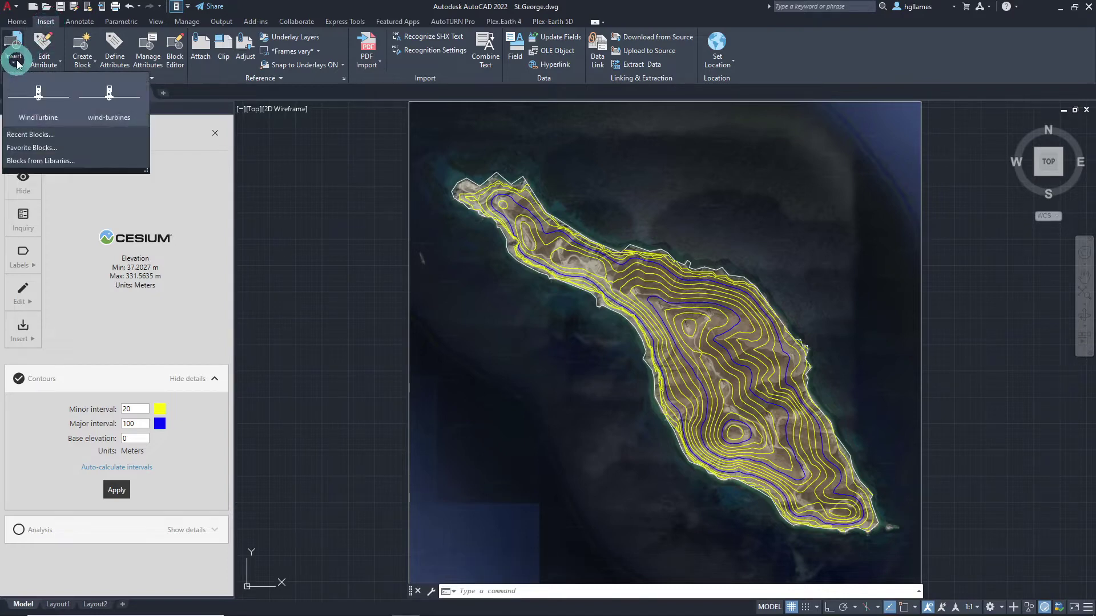
click(111, 114)
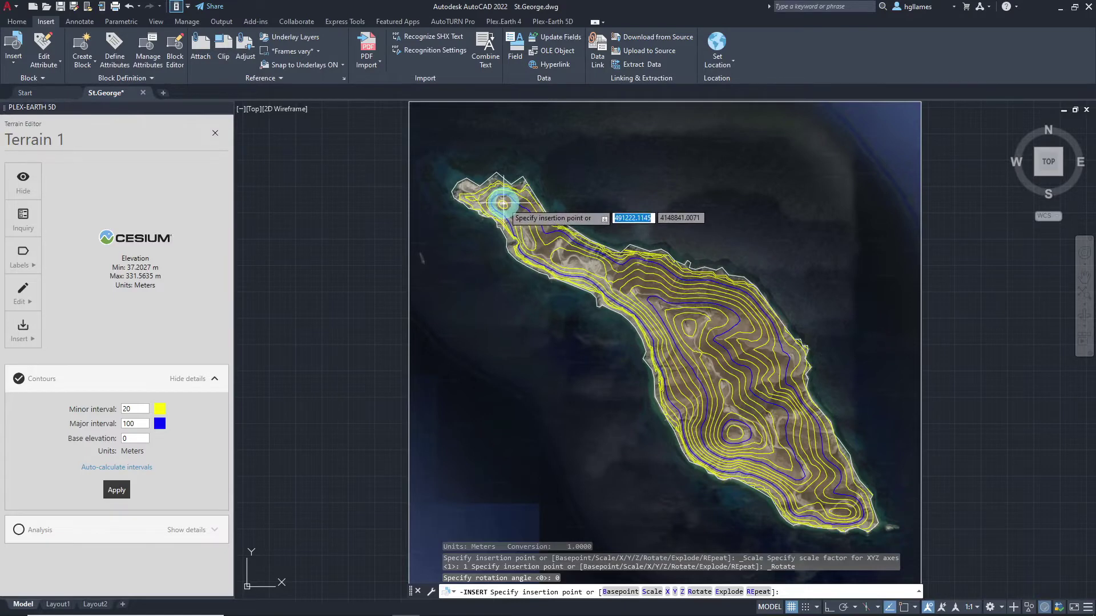
click(502, 204)
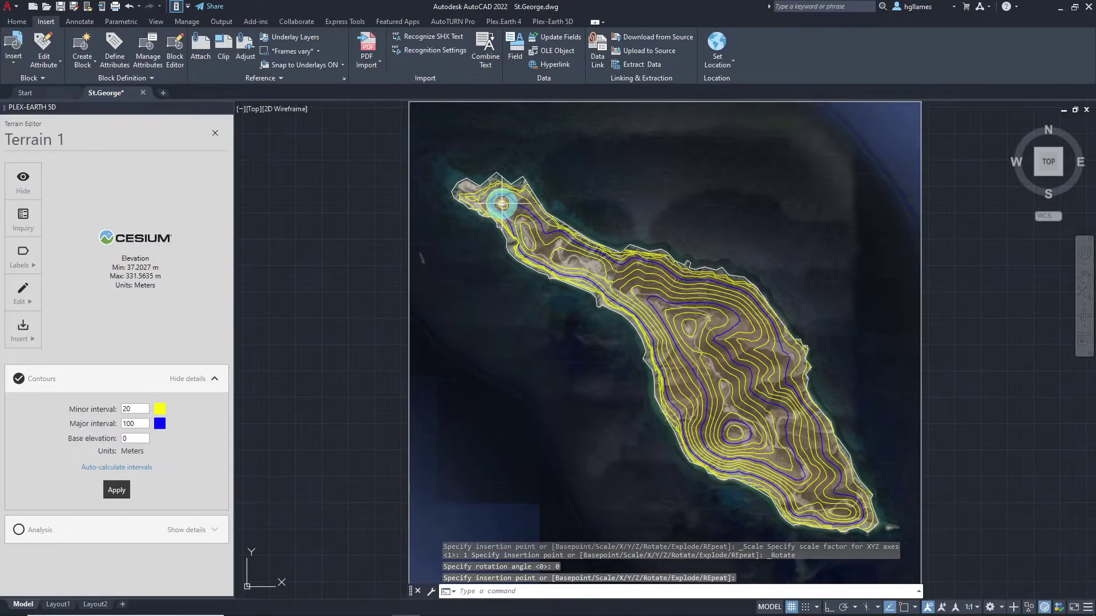
Place further wind-turbines blocks along the island's ridge, starting at the second northwestern hilltop, with scale factor 1 and rotation 0
key(Return)
key(Return)
click(526, 242)
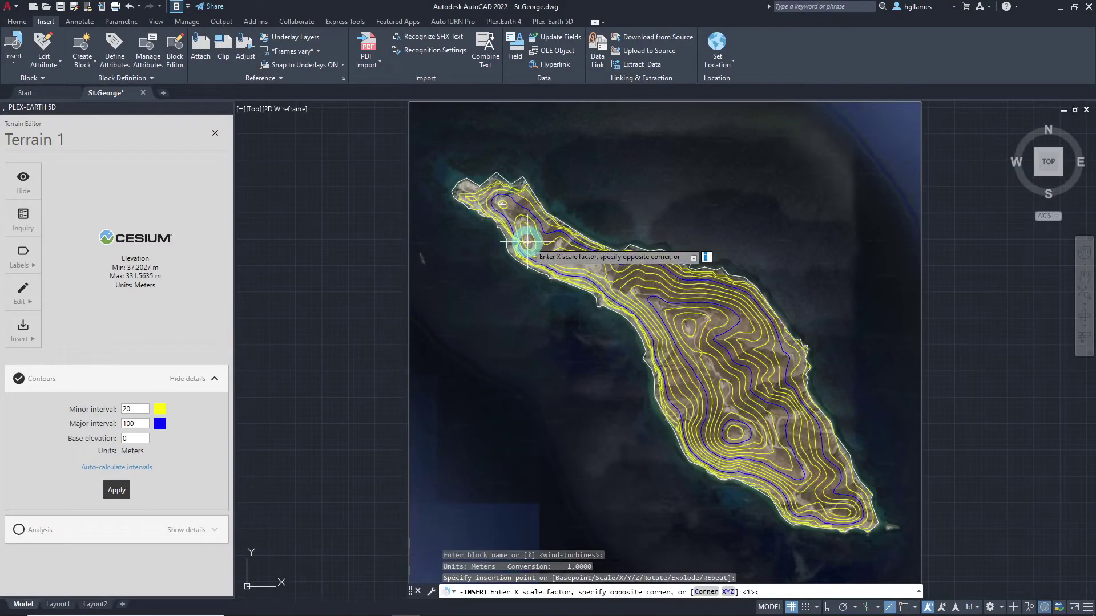
key(Return)
key(Return)
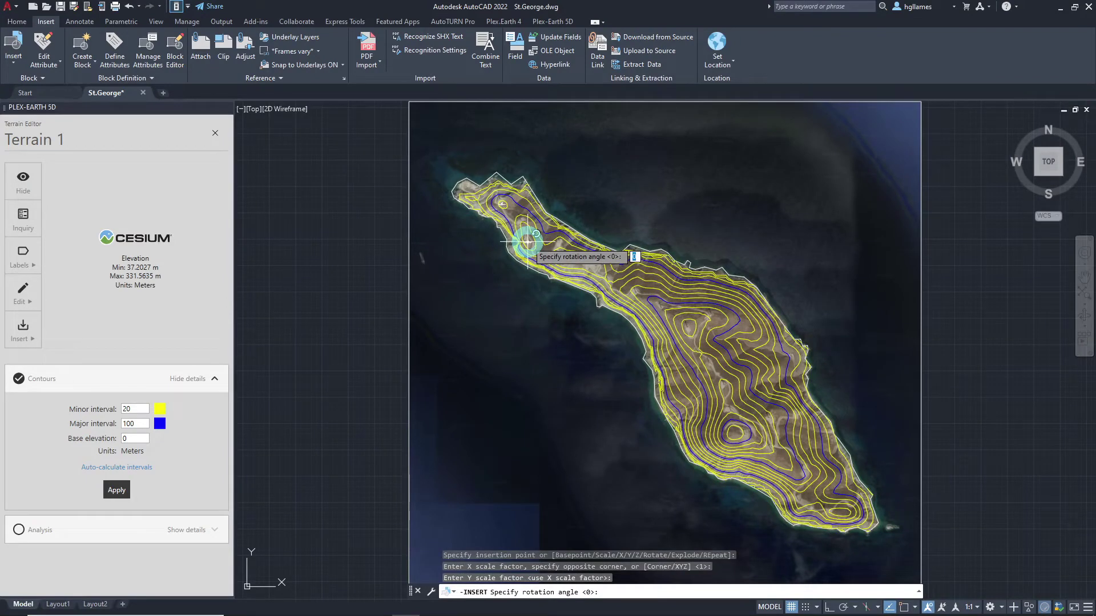
key(Return)
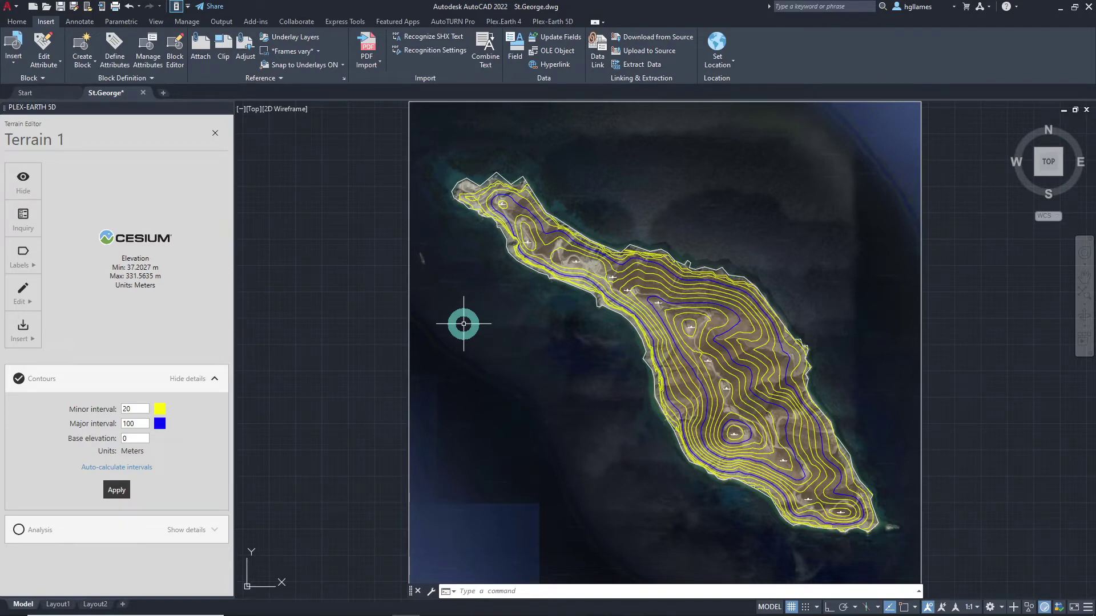
Insert the terrain's TIN mesh into the drawing using the Mesh import type
click(24, 339)
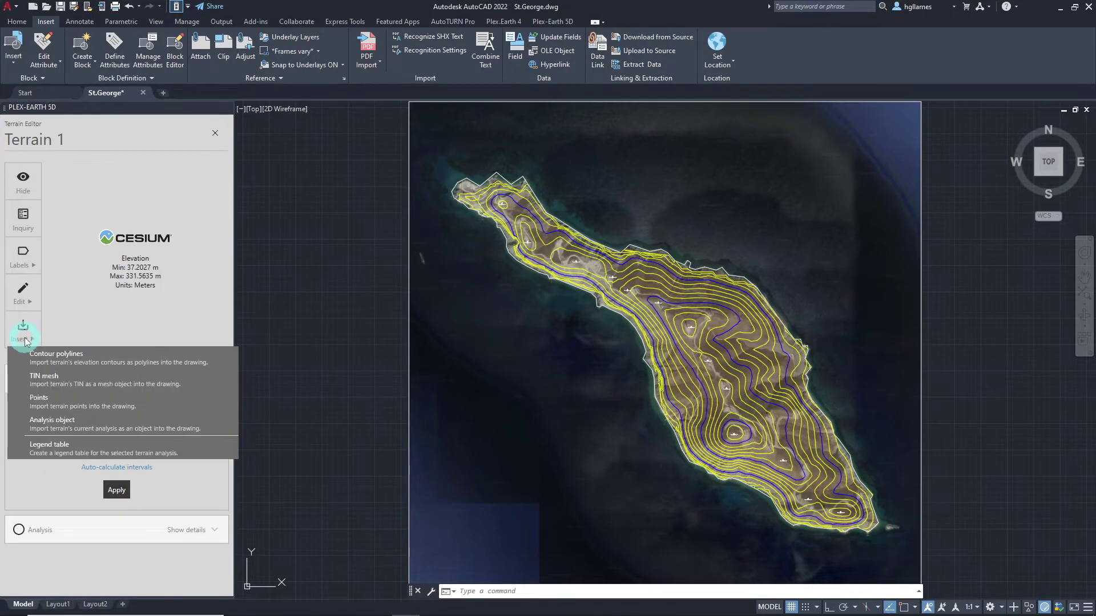
click(67, 387)
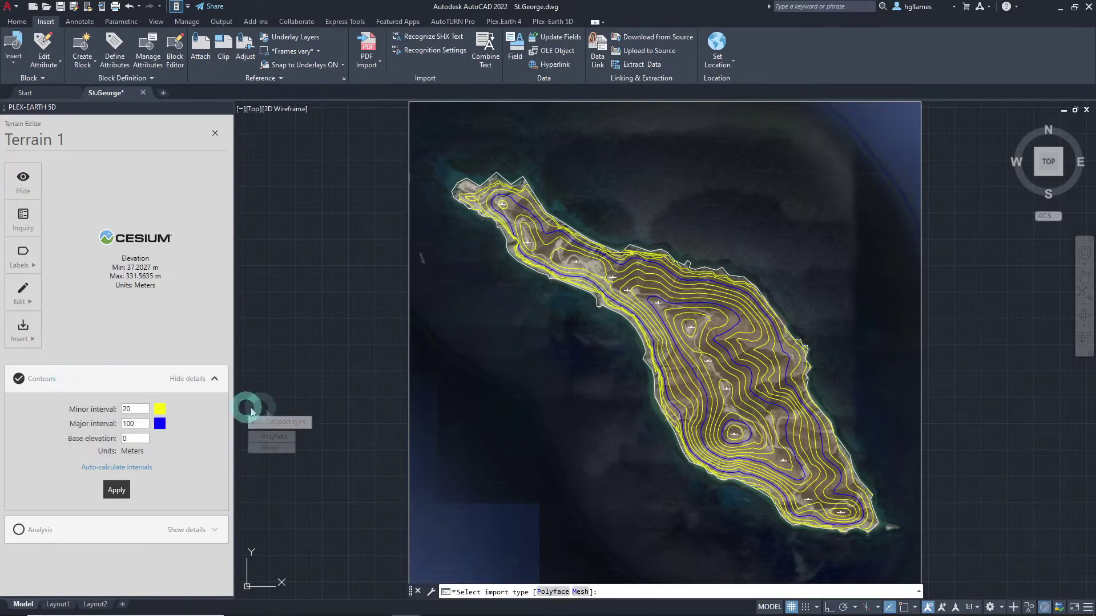
click(281, 447)
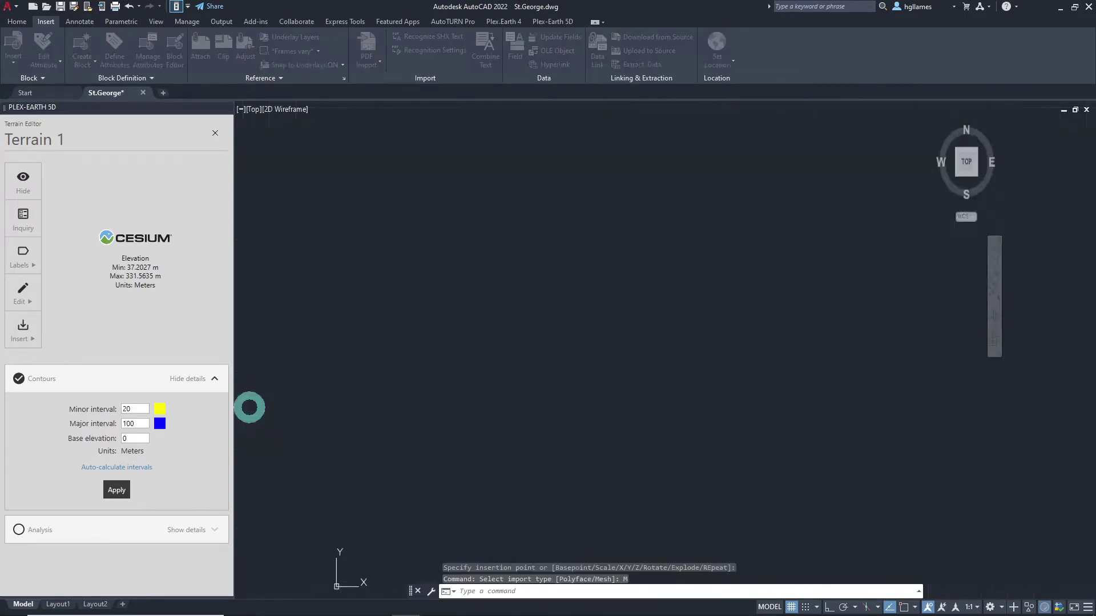
click(671, 277)
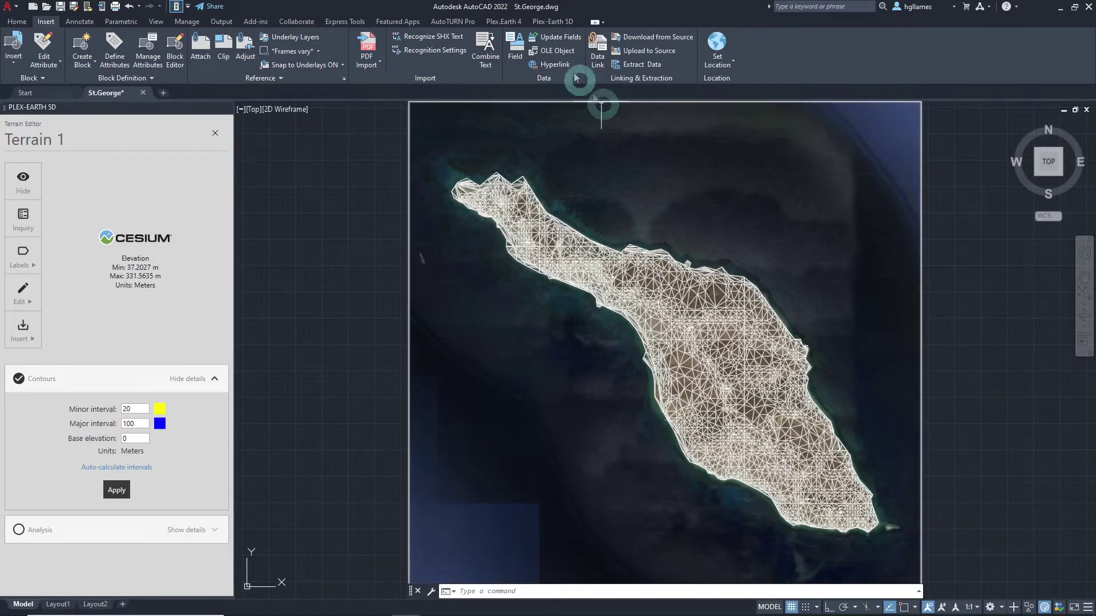
Snap all wind turbine blocks to the terrain mesh with Snap Objects, using the Surface target type and Bottom anchor point
click(549, 21)
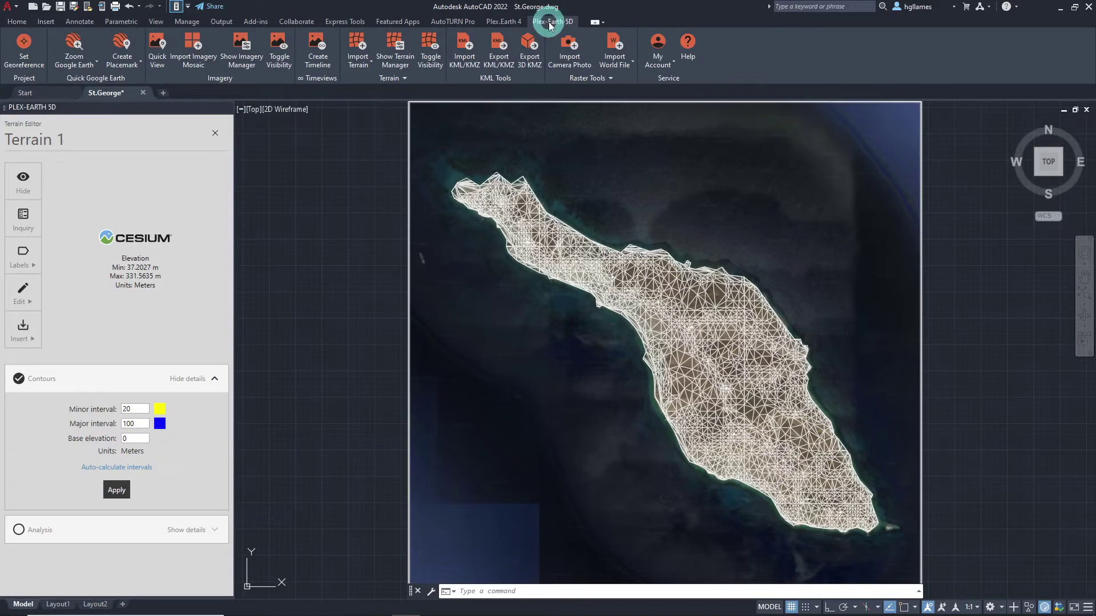
click(405, 79)
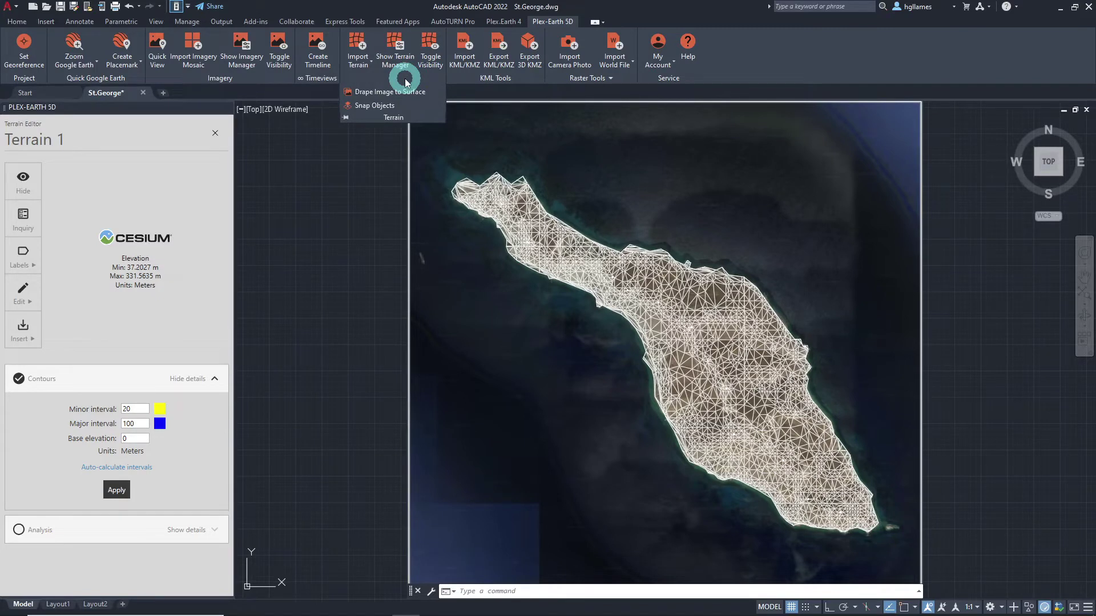
click(386, 107)
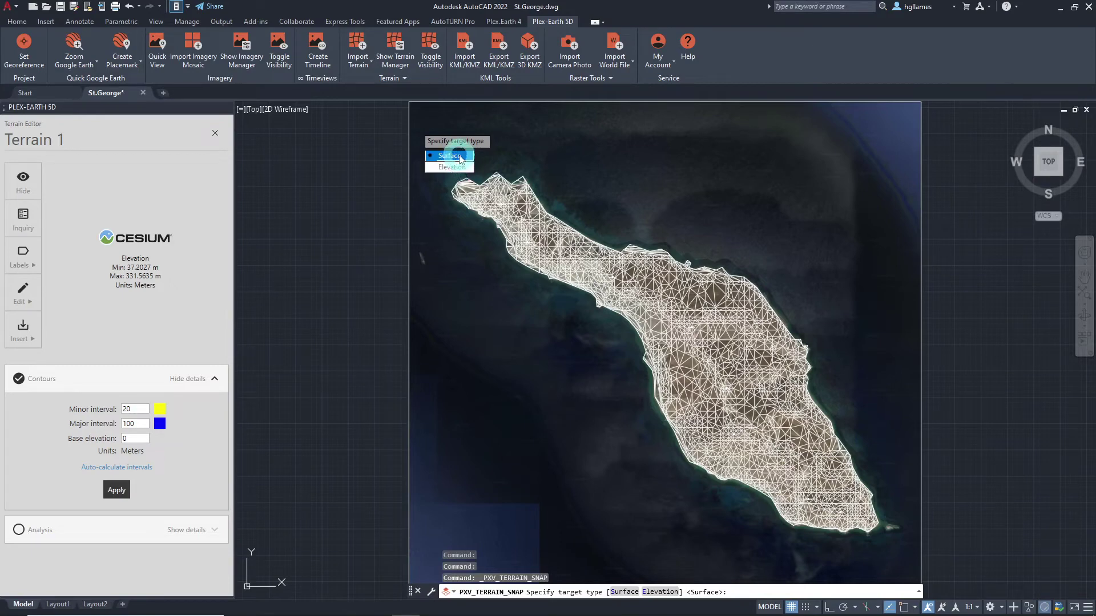
click(449, 155)
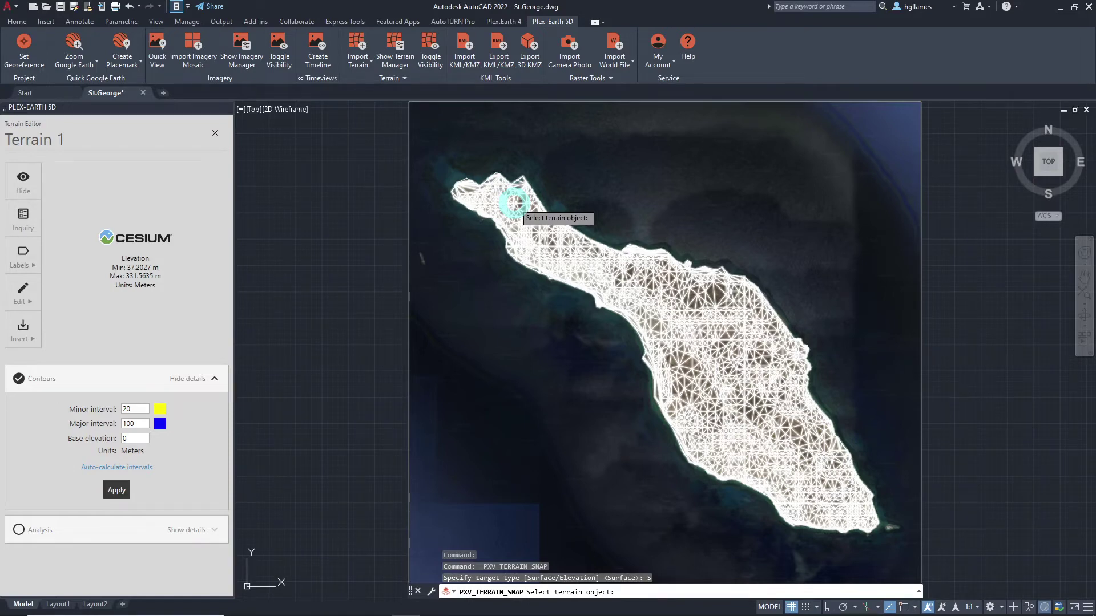
click(455, 147)
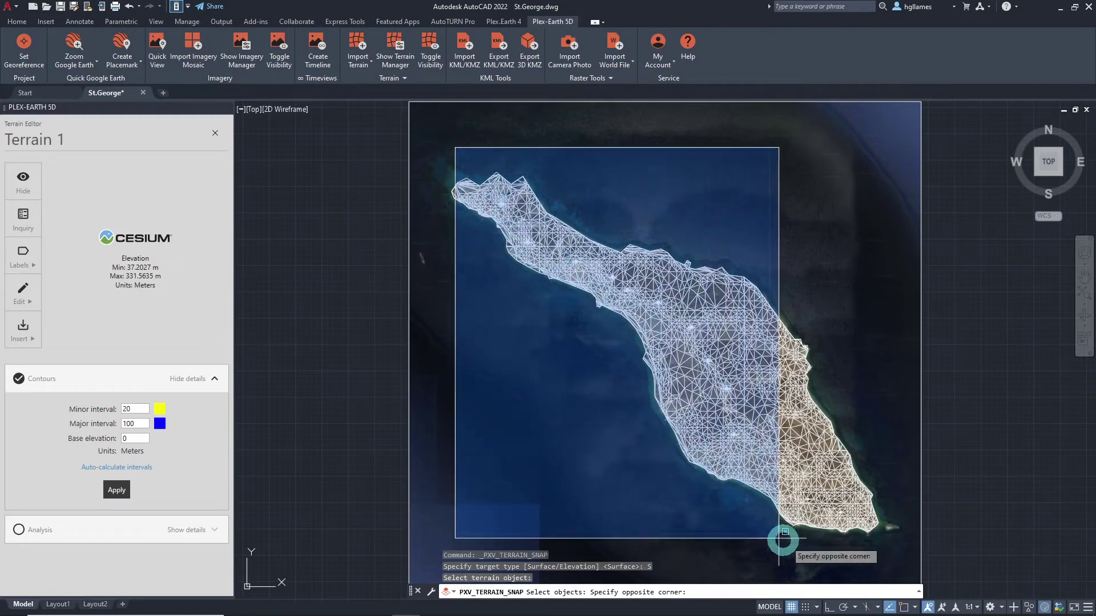
click(868, 564)
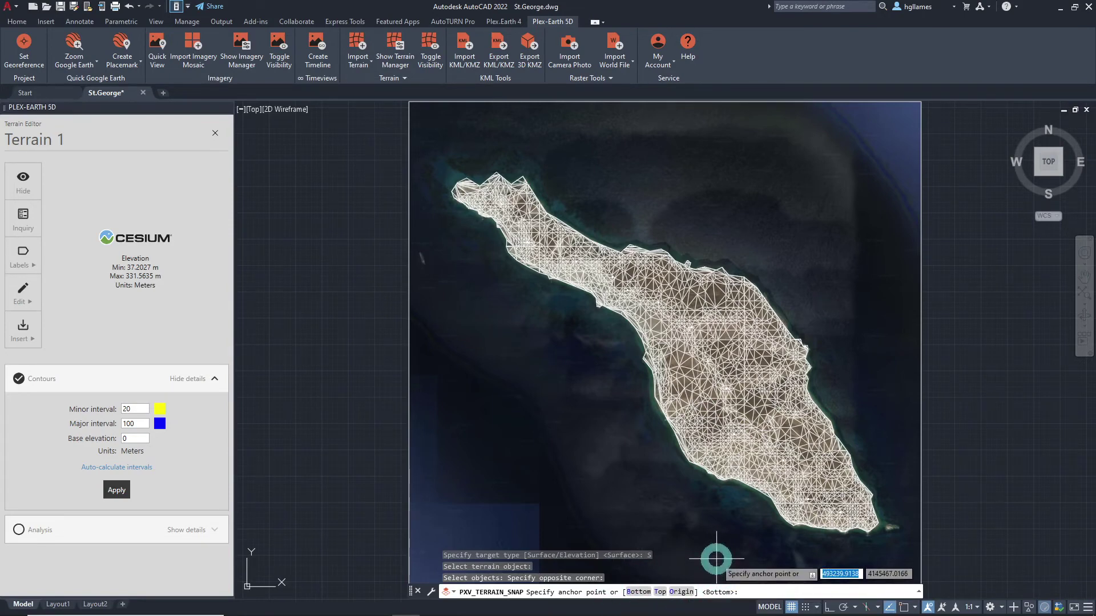
click(639, 592)
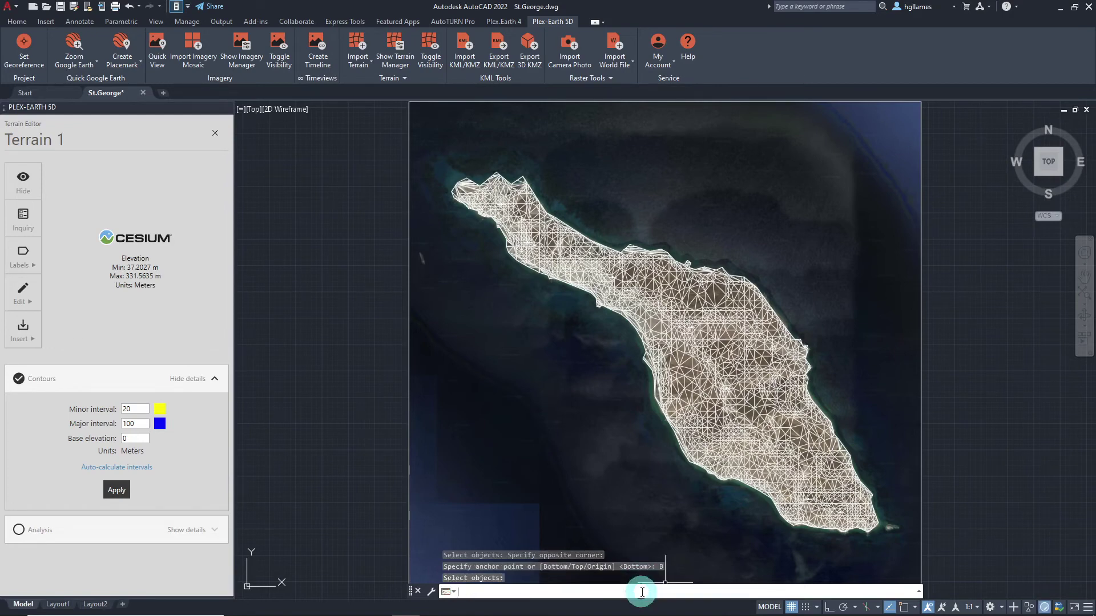
Drape the satellite image over the island's terrain mesh in a 3D view and switch to the Realistic visual style
click(1083, 316)
drag(722, 428, 702, 293)
scroll(683, 356, up, 4)
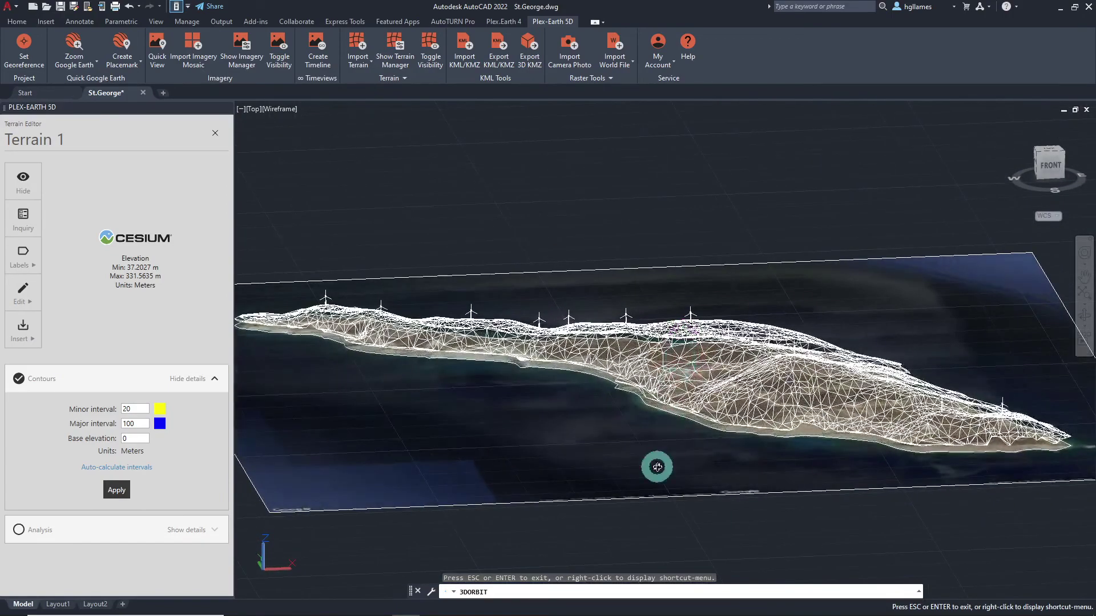
mouse_move(658, 453)
mouse_down()
mouse_move(665, 423)
mouse_move(683, 423)
mouse_move(724, 438)
mouse_move(726, 460)
mouse_move(688, 504)
mouse_move(644, 509)
mouse_move(641, 477)
mouse_move(655, 470)
mouse_up()
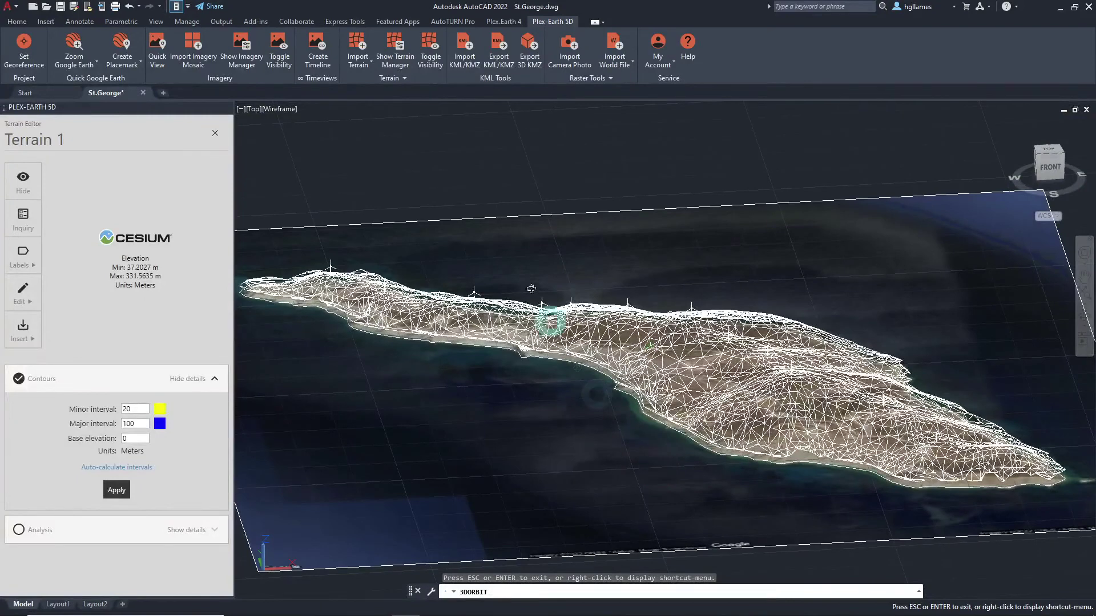
click(420, 78)
click(393, 97)
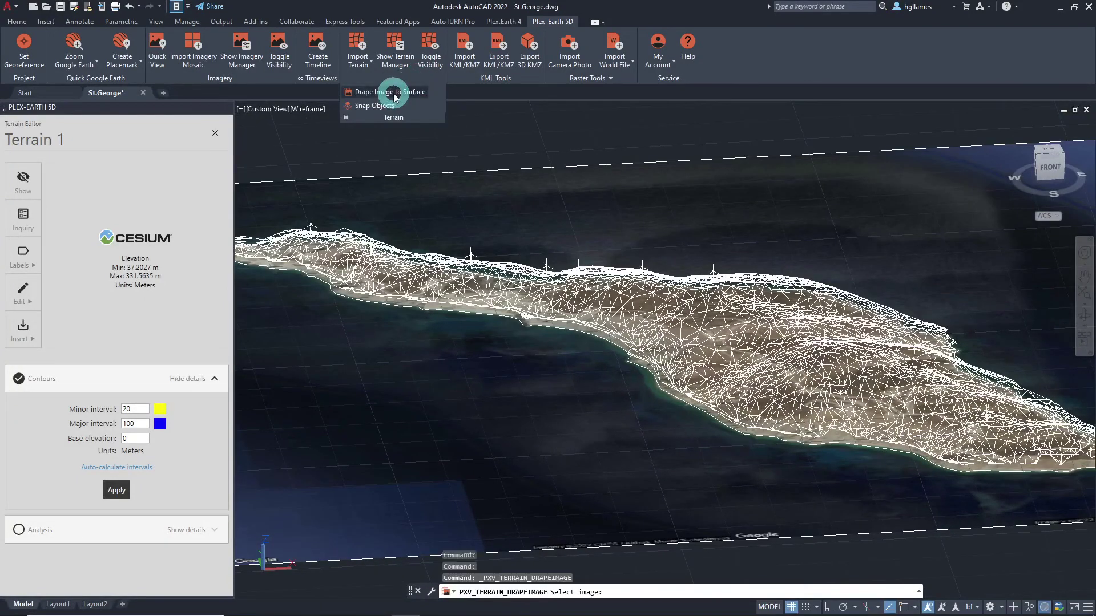
click(403, 174)
click(381, 259)
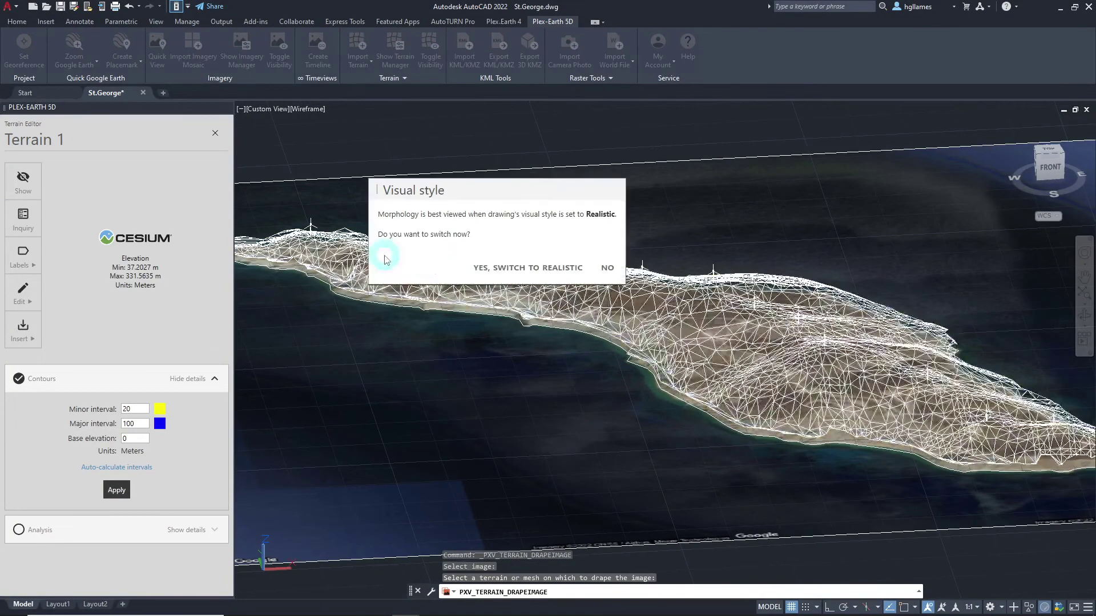
click(489, 268)
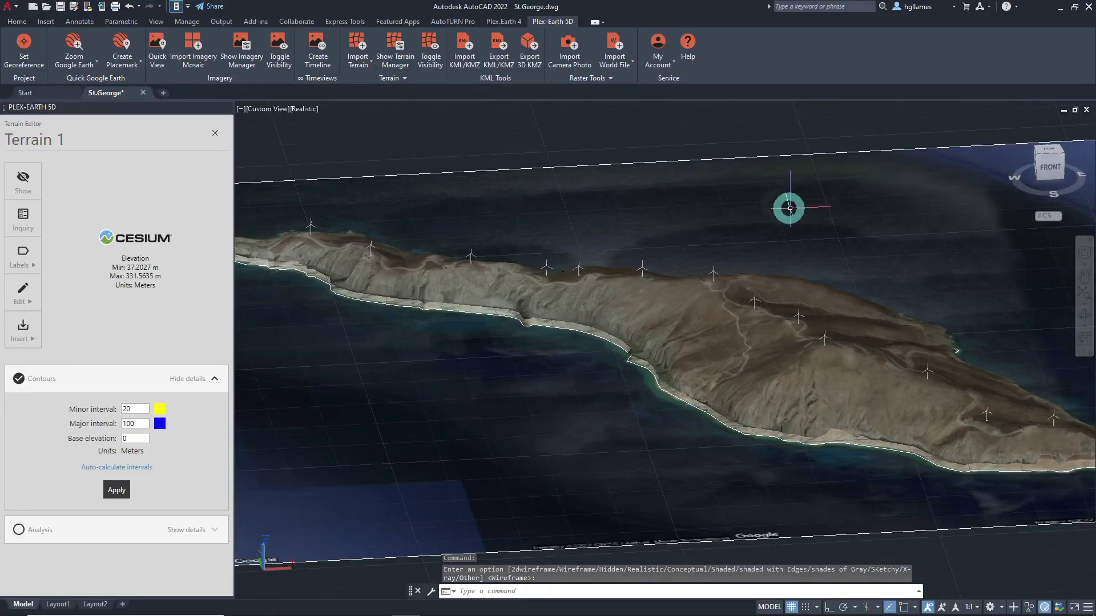
click(1083, 313)
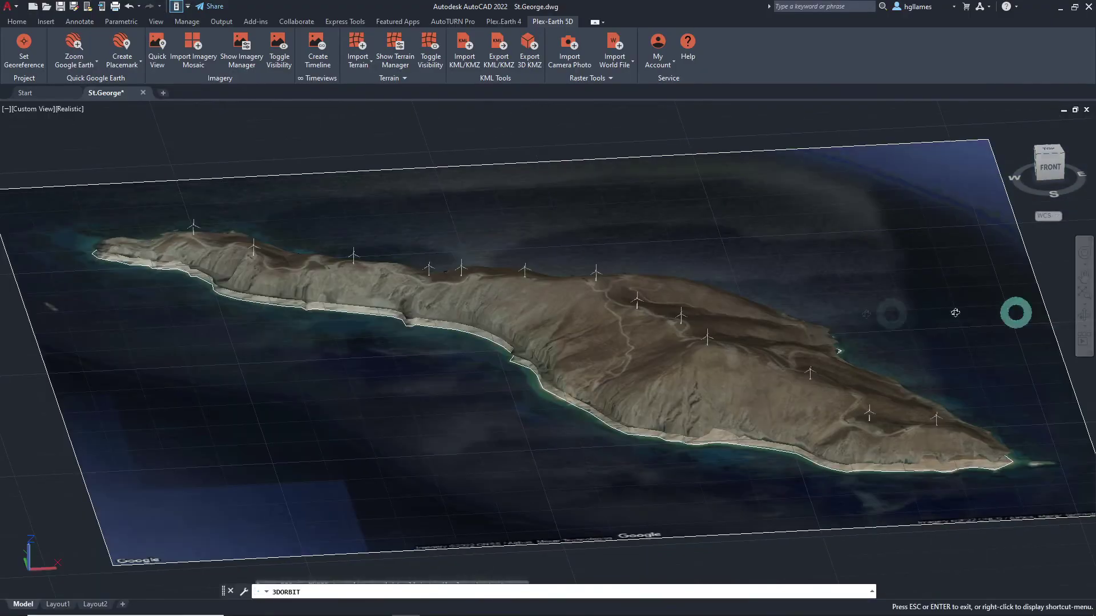